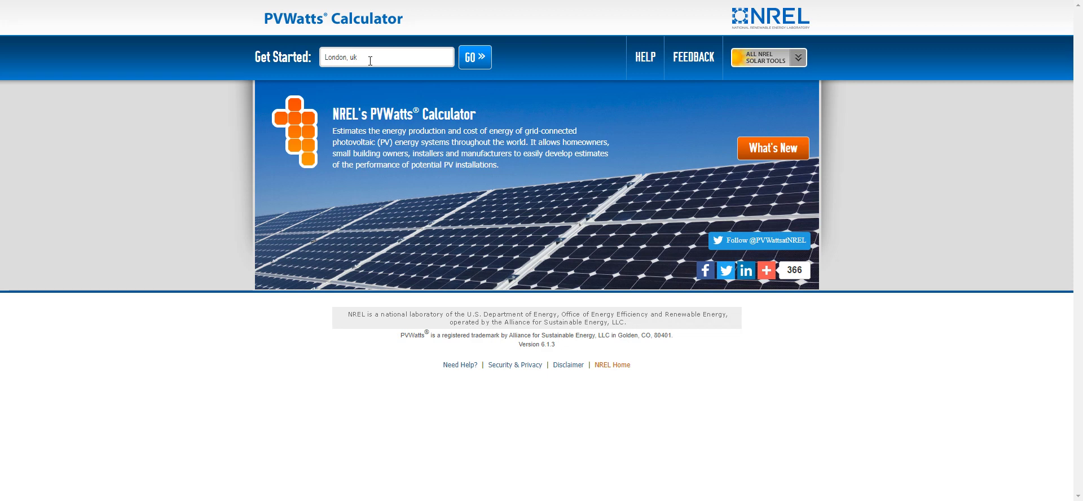
- Replace the Get Started location text with 'LOndon , uk'
drag(371, 61, 322, 57)
text(LOndon , uk)
- Submit the London location to load its solar resource data
click(472, 67)
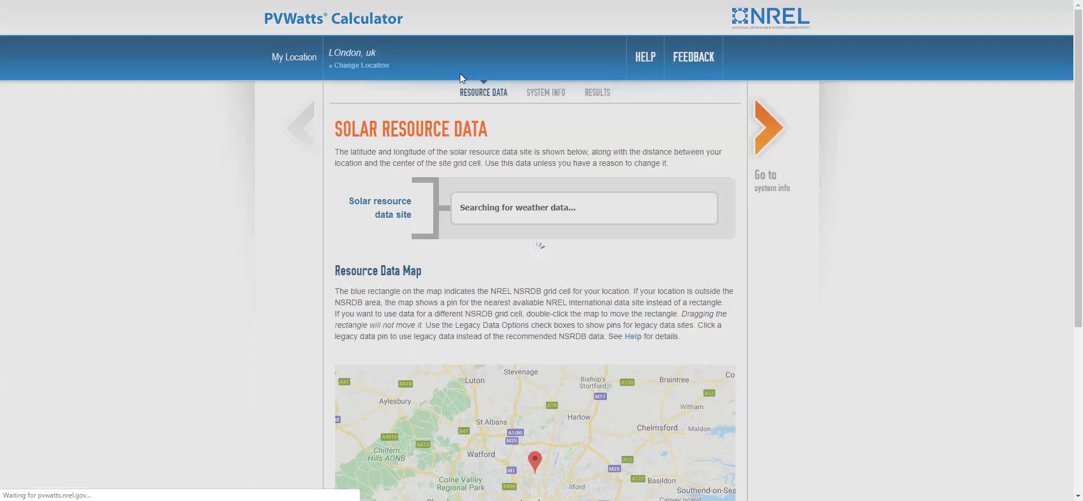
scroll(445, 194, down, 4)
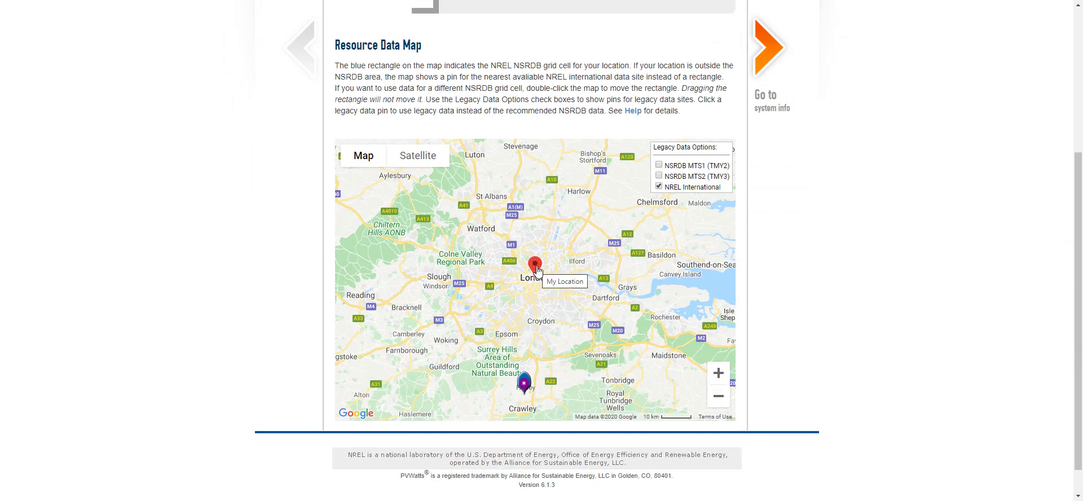
scroll(537, 271, up, 1)
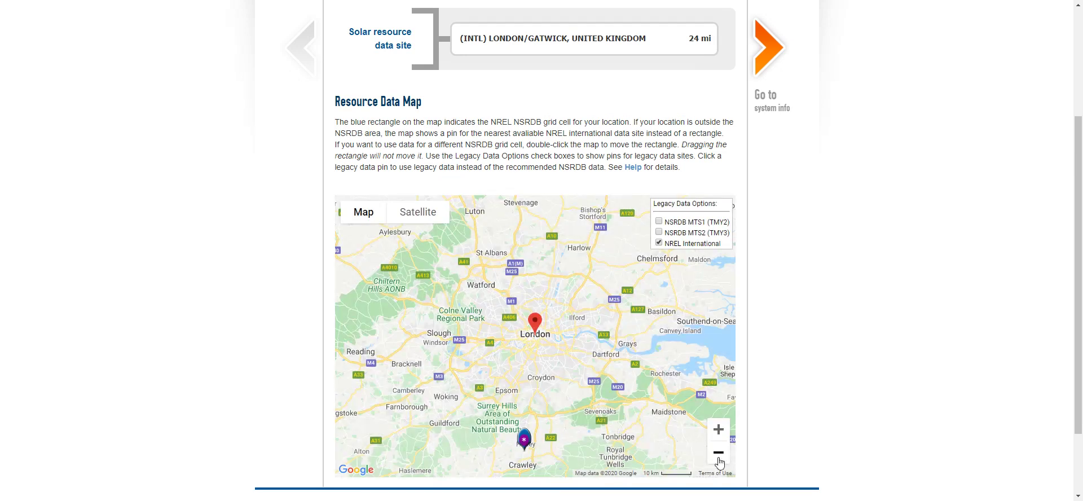
- Zoom the resource map out to confirm the London/Gatwick site 24 mi away, then back in
click(719, 454)
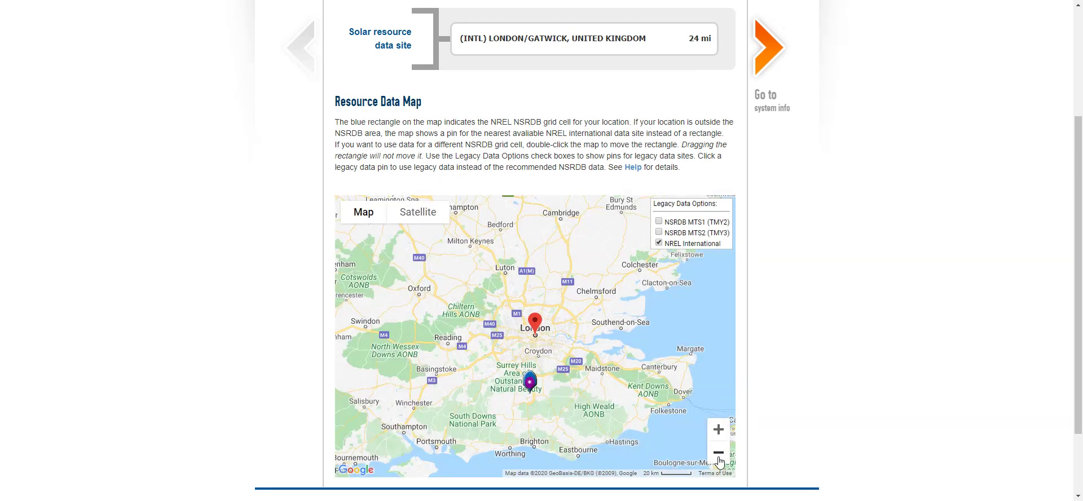
click(718, 455)
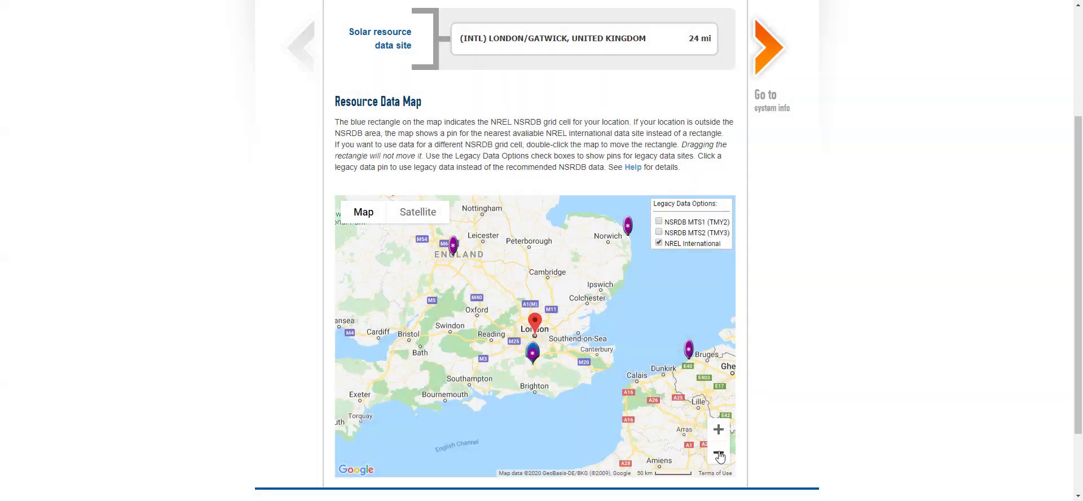
click(718, 454)
click(719, 455)
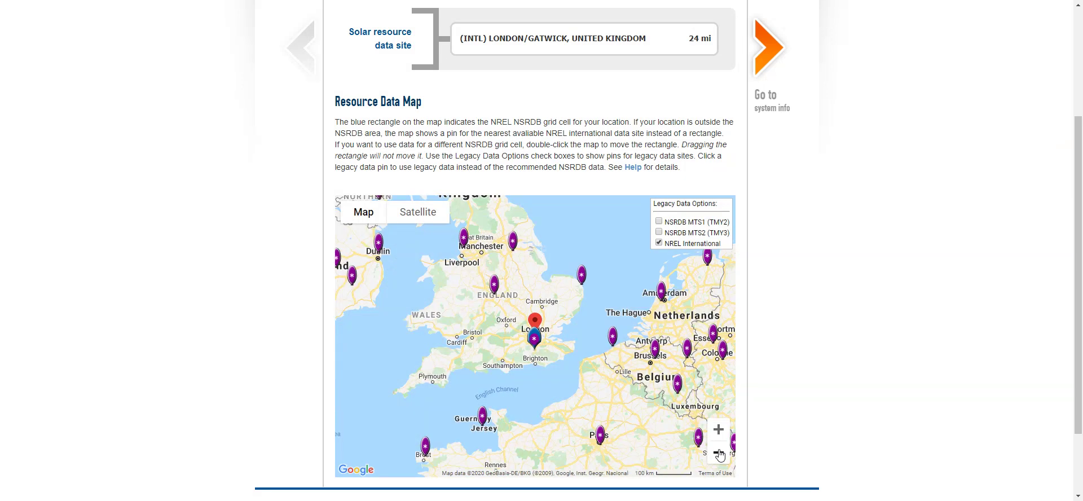
click(719, 454)
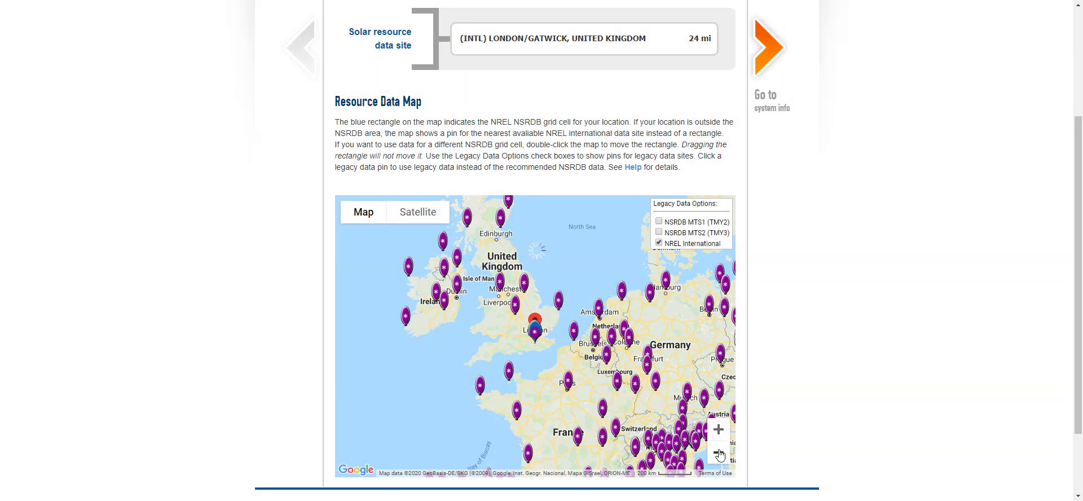
click(534, 331)
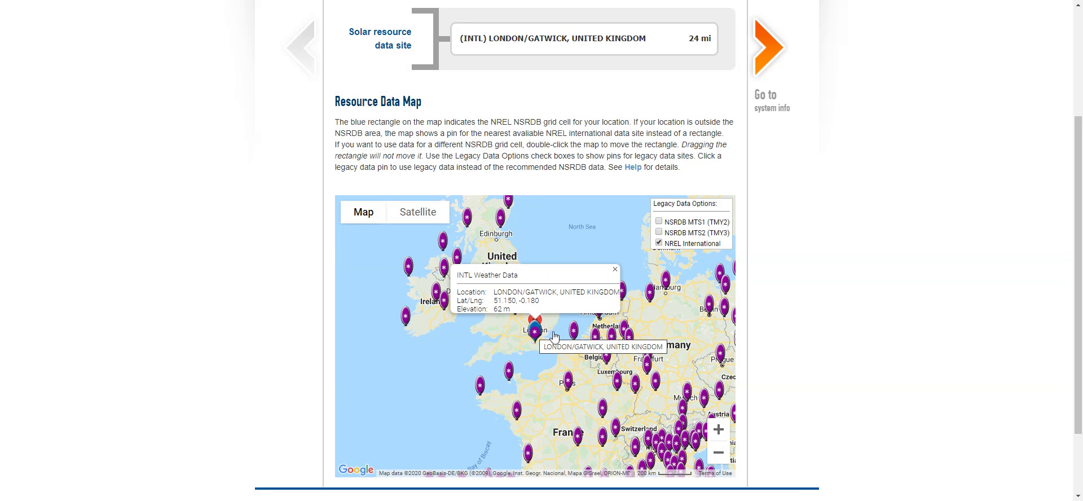
click(718, 433)
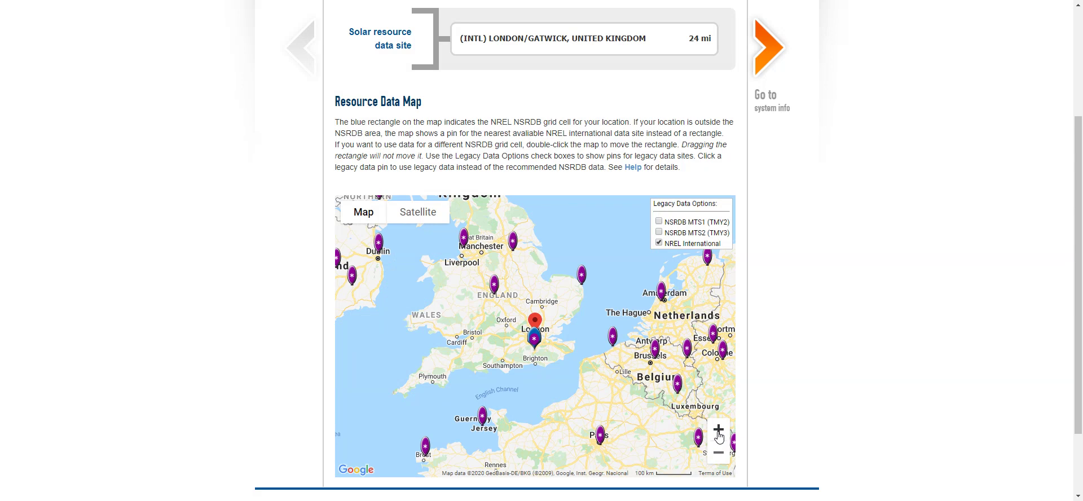
click(718, 430)
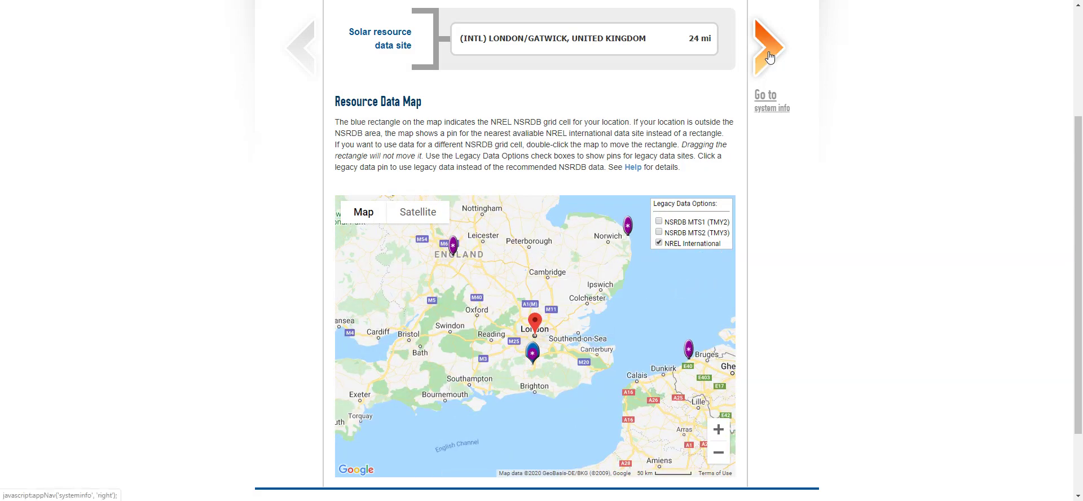
scroll(770, 58, up, 2)
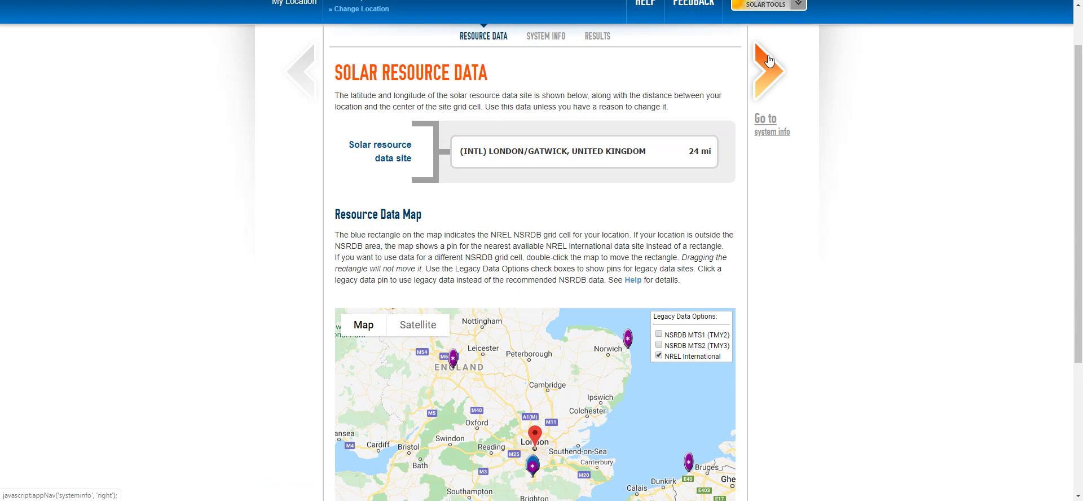
- Continue to System Info and read, then close, the DC System Size help
click(768, 60)
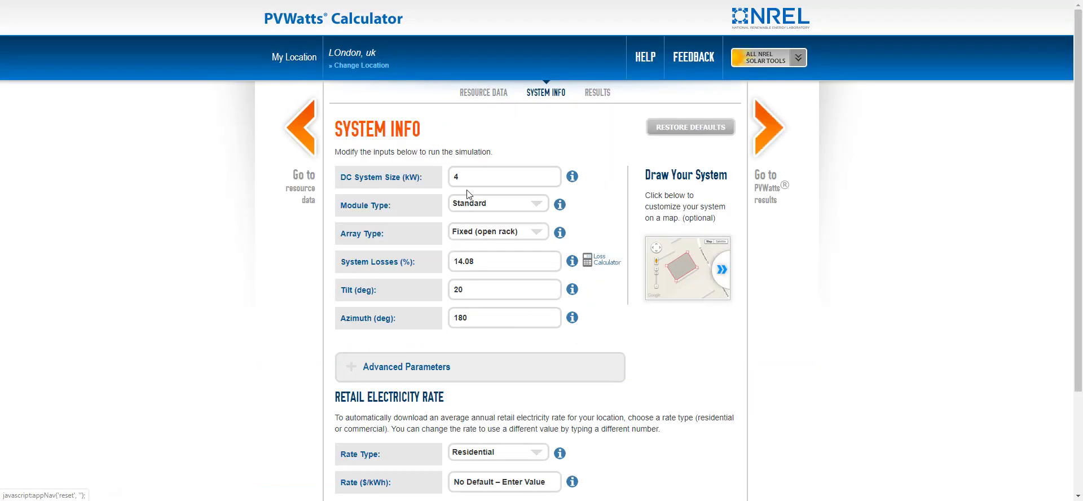
scroll(377, 158, down, 1)
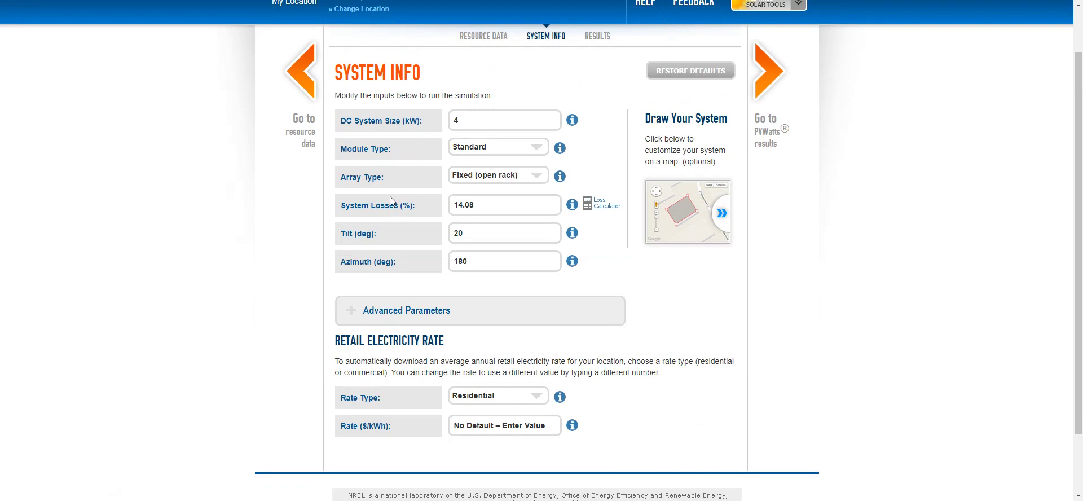
click(571, 120)
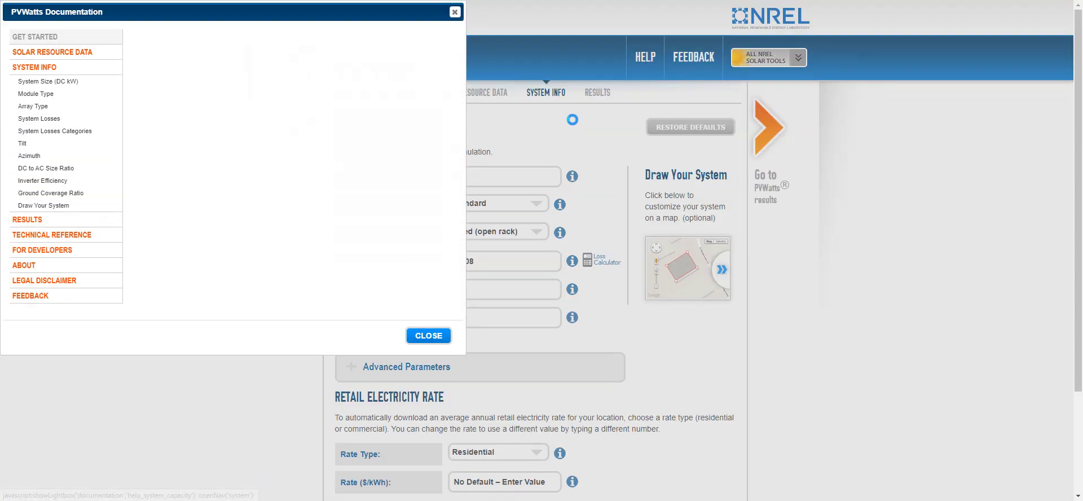
scroll(196, 207, down, 3)
scroll(196, 206, up, 3)
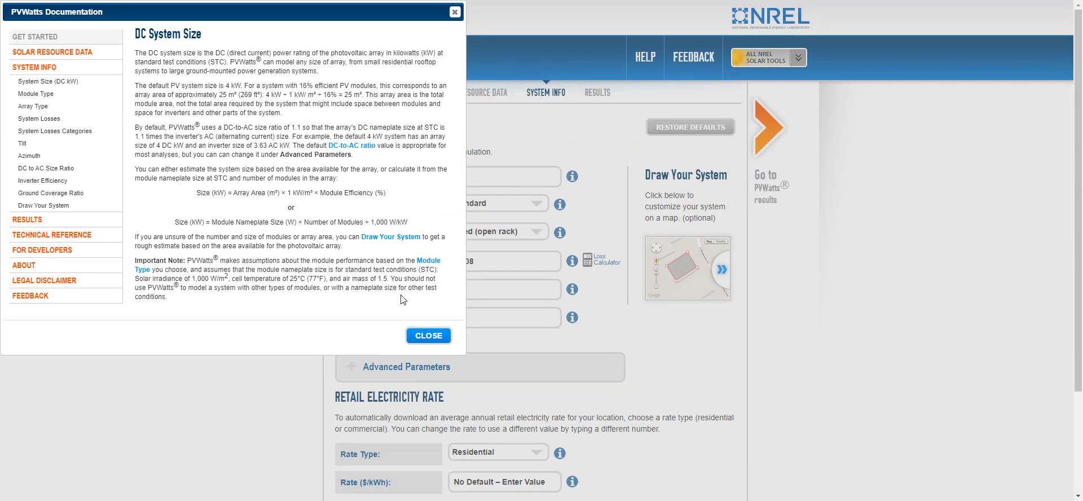
click(428, 335)
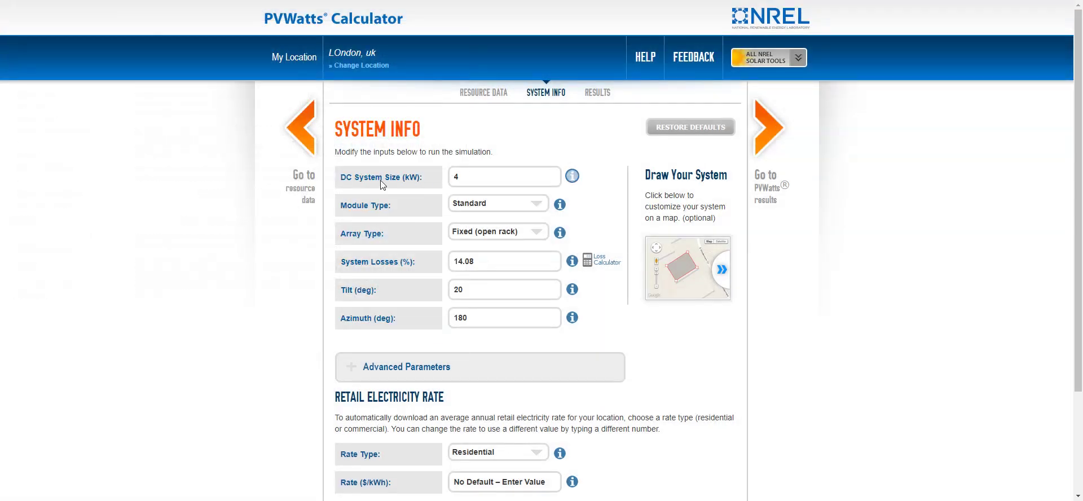
- Open the Draw Your System roof map and dismiss the drawing tips
click(682, 261)
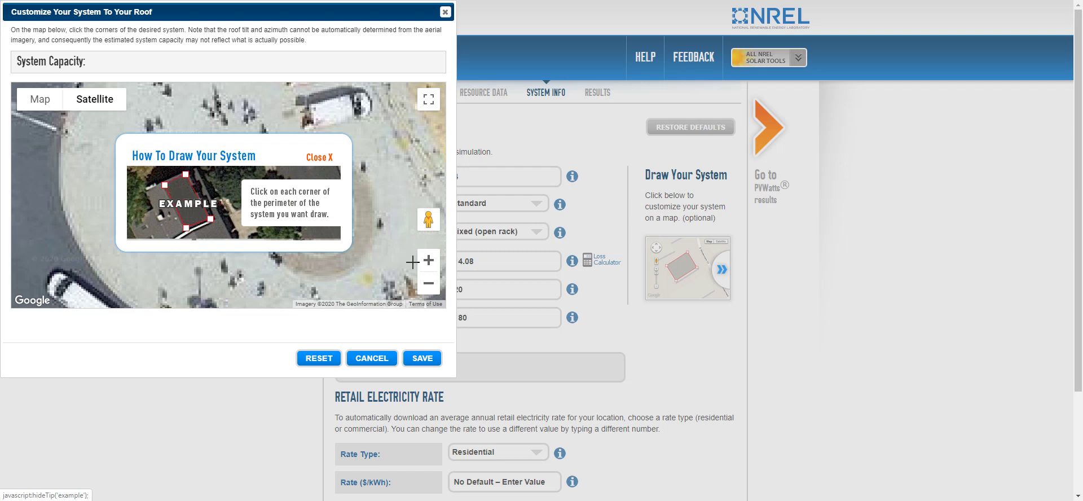
click(319, 157)
scroll(285, 243, down, 3)
scroll(289, 224, up, 2)
- Zoom the satellite map out past the river, then in to building-level detail
click(426, 269)
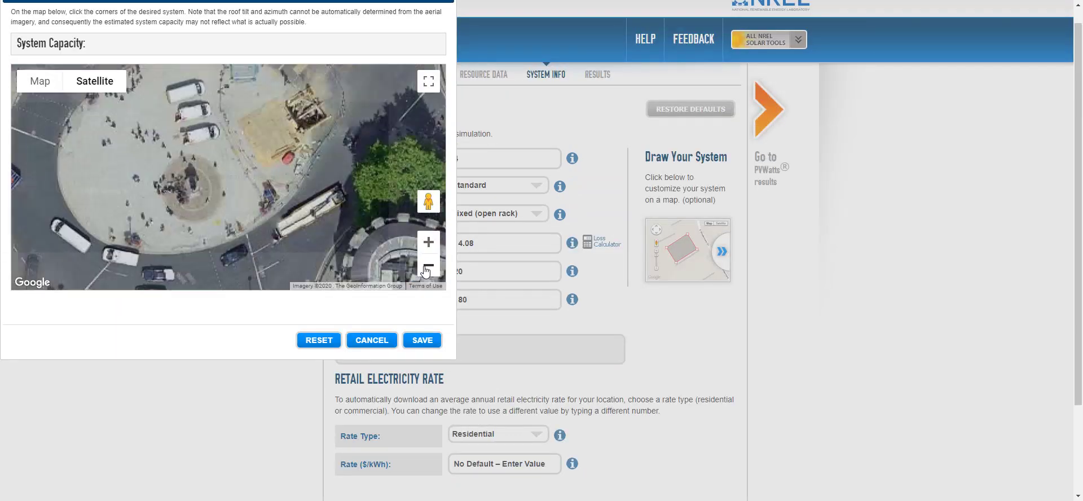
click(426, 270)
click(426, 270)
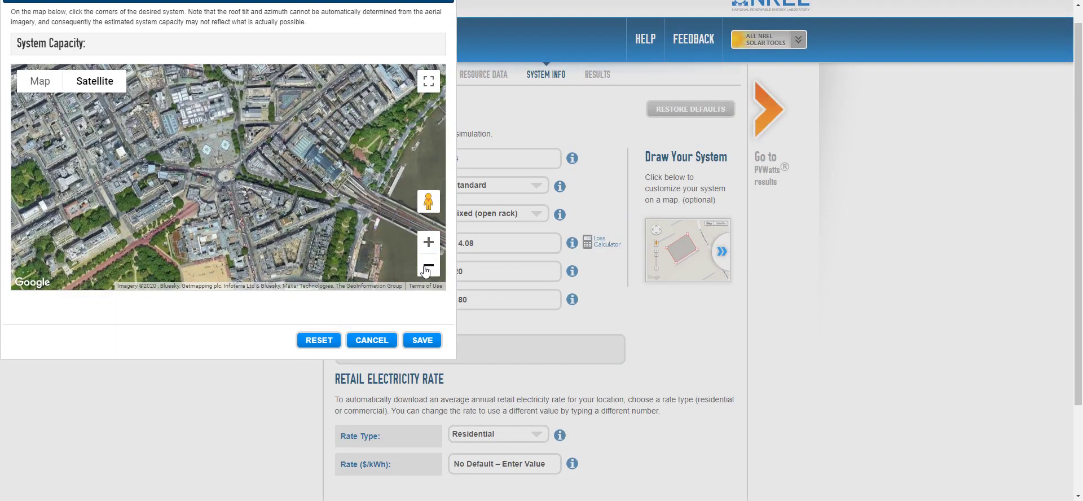
click(426, 270)
scroll(307, 174, up, 1)
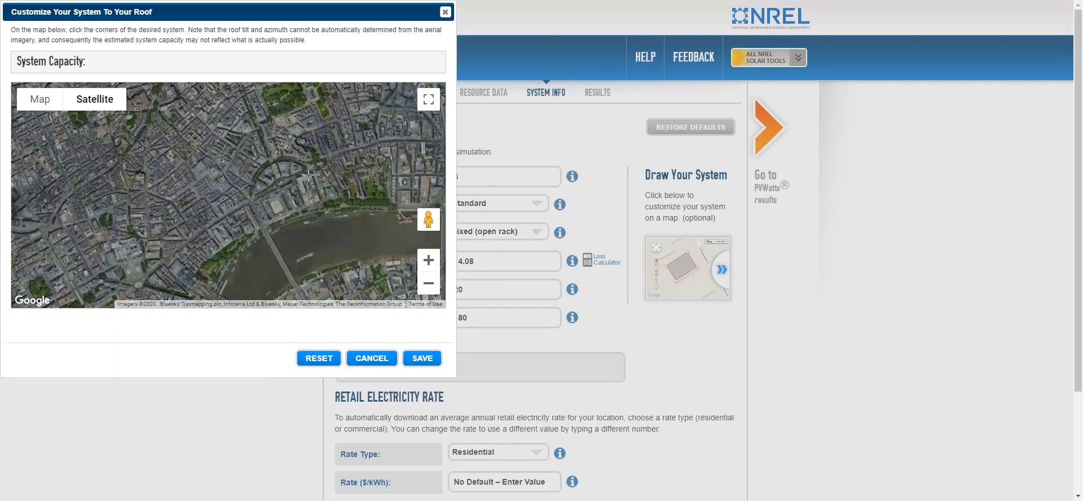
click(428, 260)
click(428, 260)
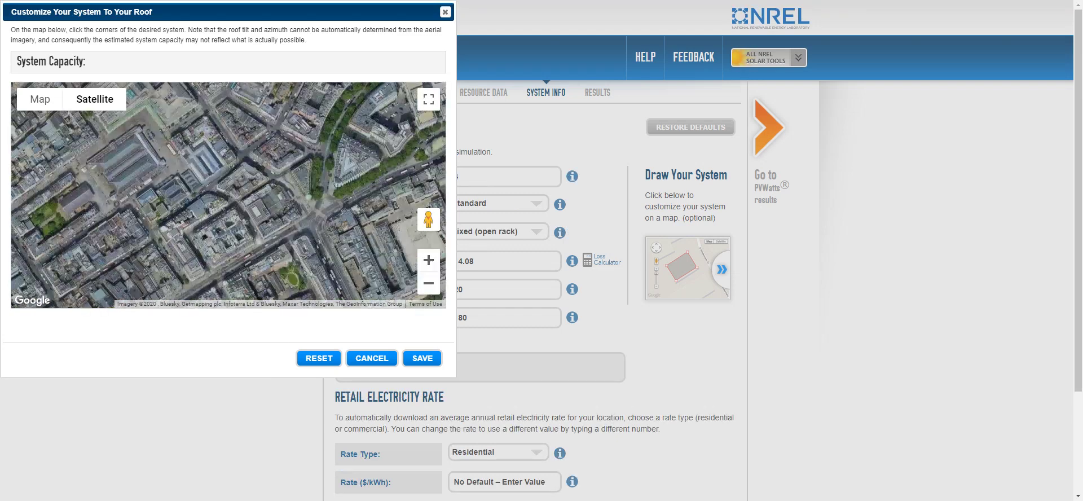
click(428, 260)
click(429, 261)
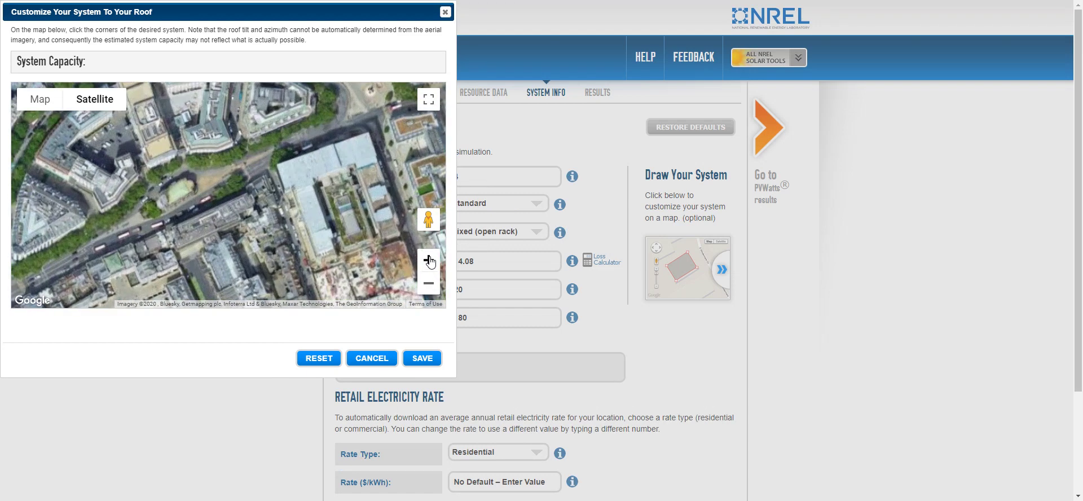
click(428, 260)
- Pan and zoom the satellite view to frame the large building's whole roof
drag(181, 137, 244, 229)
click(428, 261)
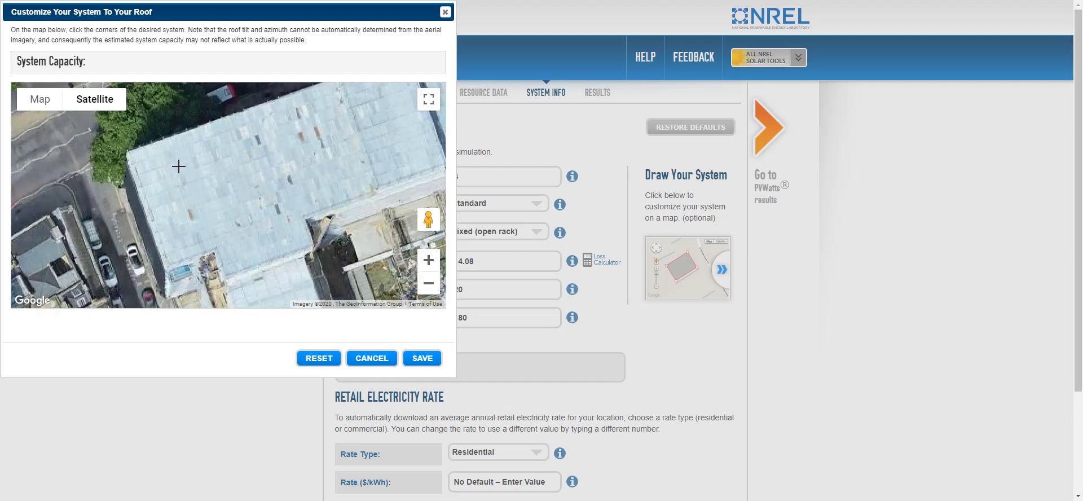
drag(179, 166, 172, 146)
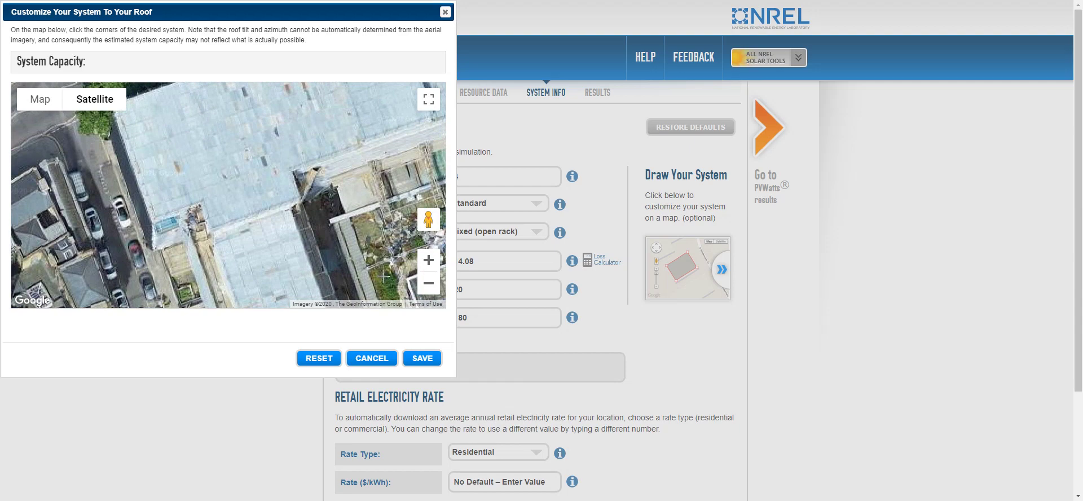
click(428, 283)
click(428, 284)
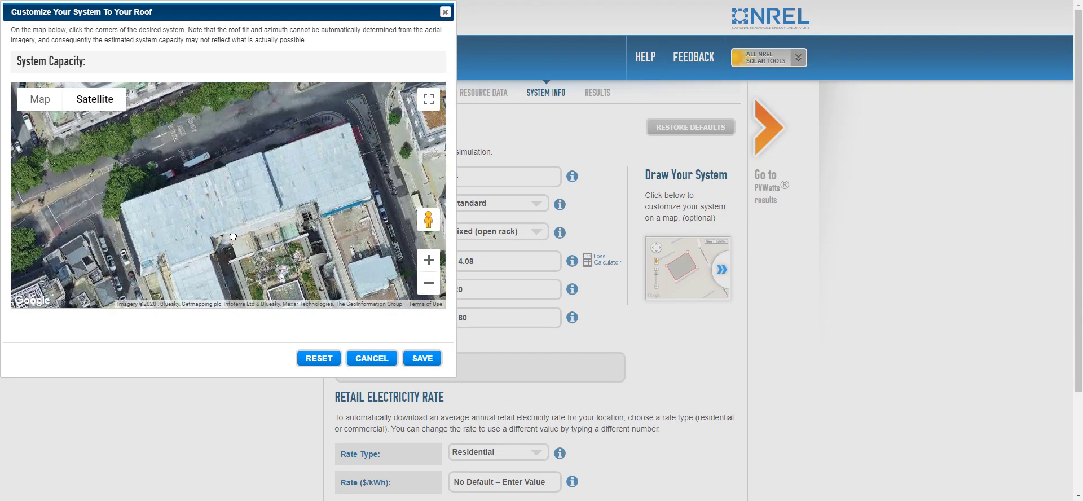
drag(230, 236, 271, 231)
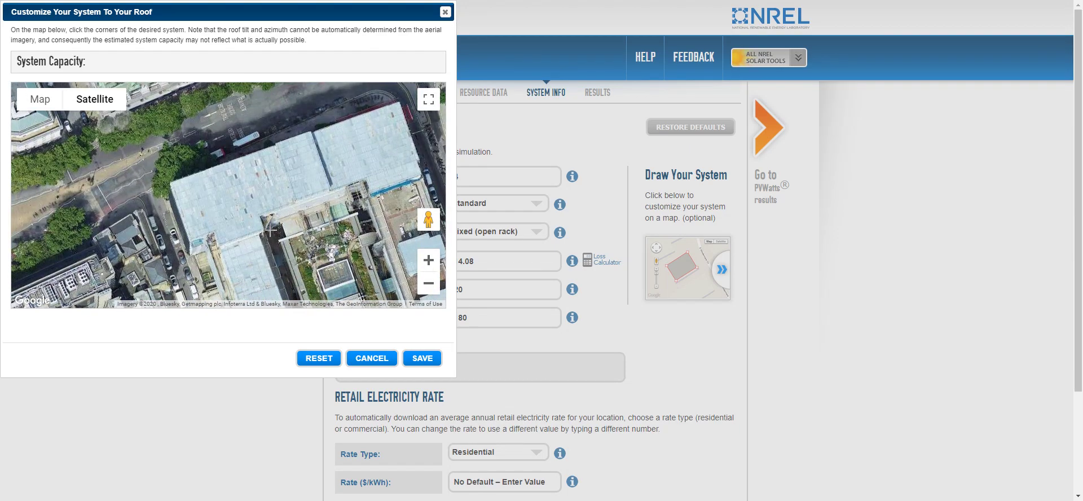
- Outline a four-corner roof area, giving a system capacity of 92.0 kWdc (613 m2)
click(175, 184)
click(273, 149)
click(294, 197)
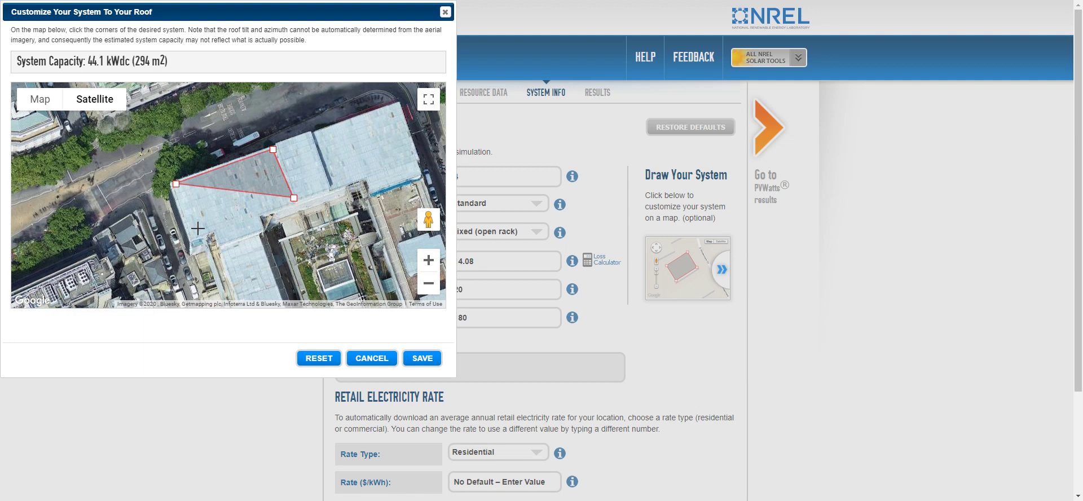
click(193, 235)
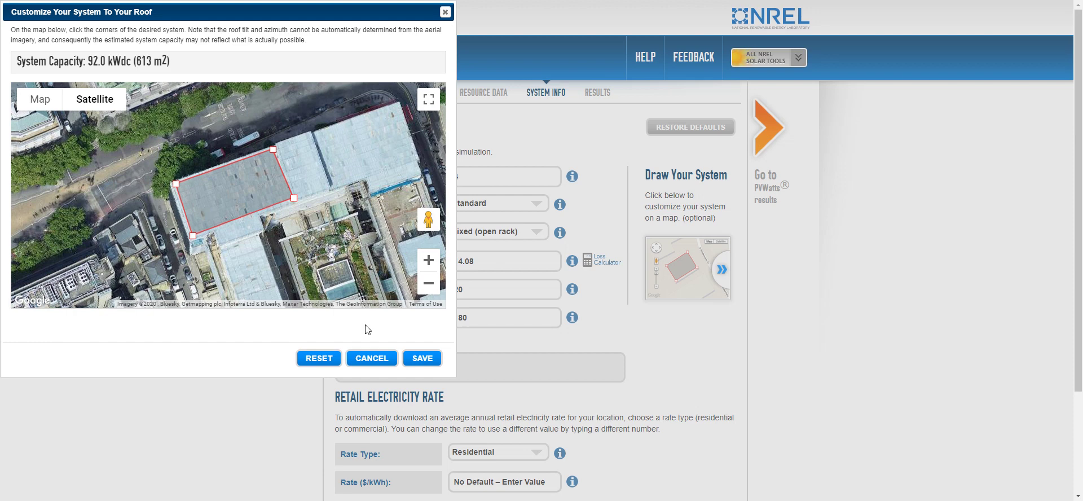
click(426, 361)
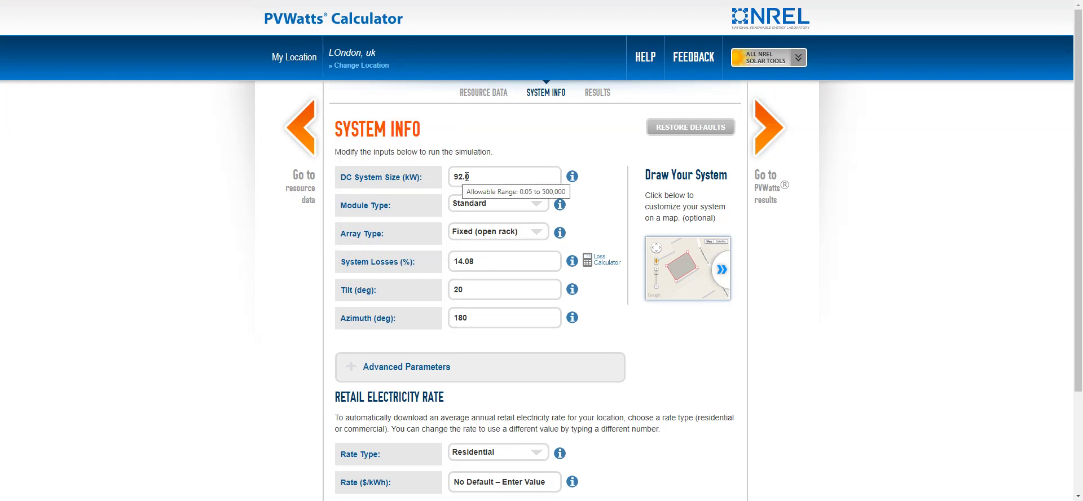
click(486, 202)
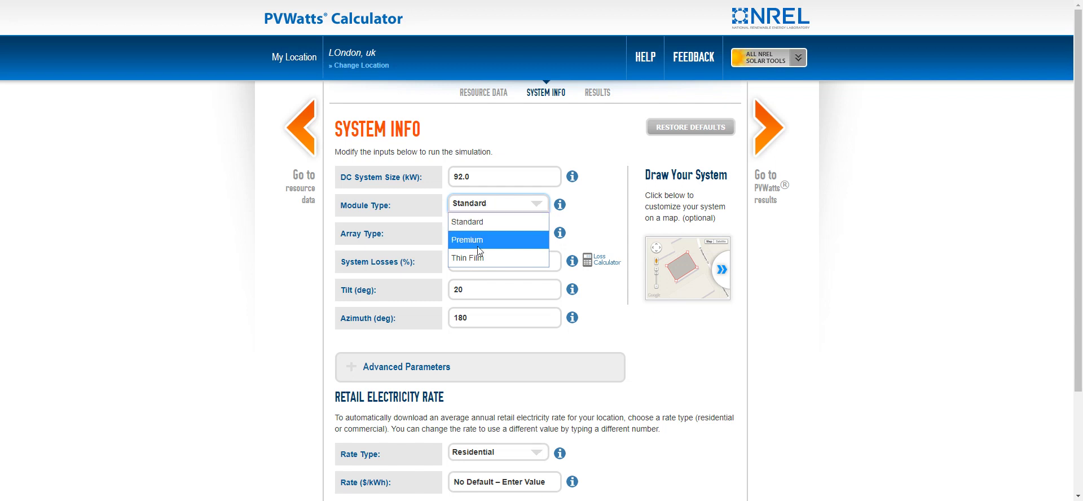
click(514, 208)
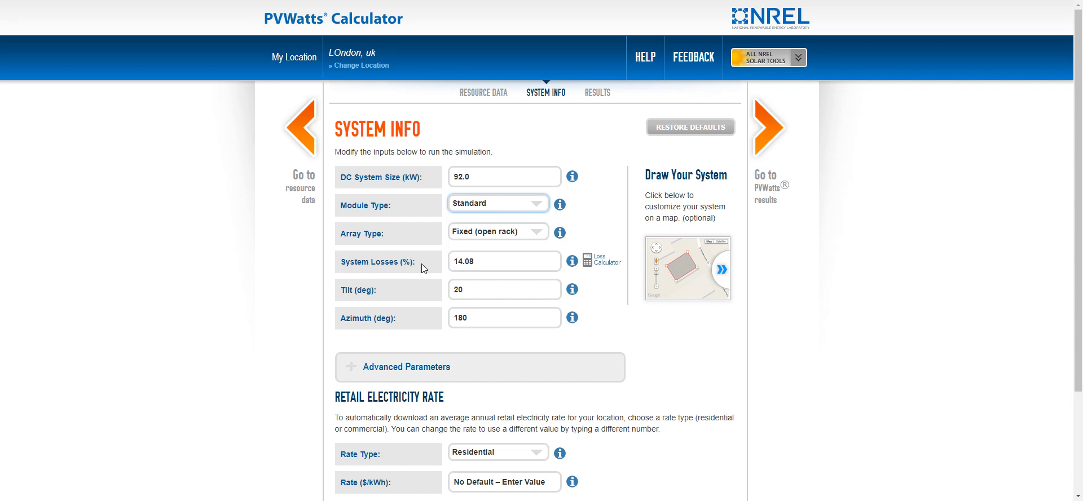
click(483, 236)
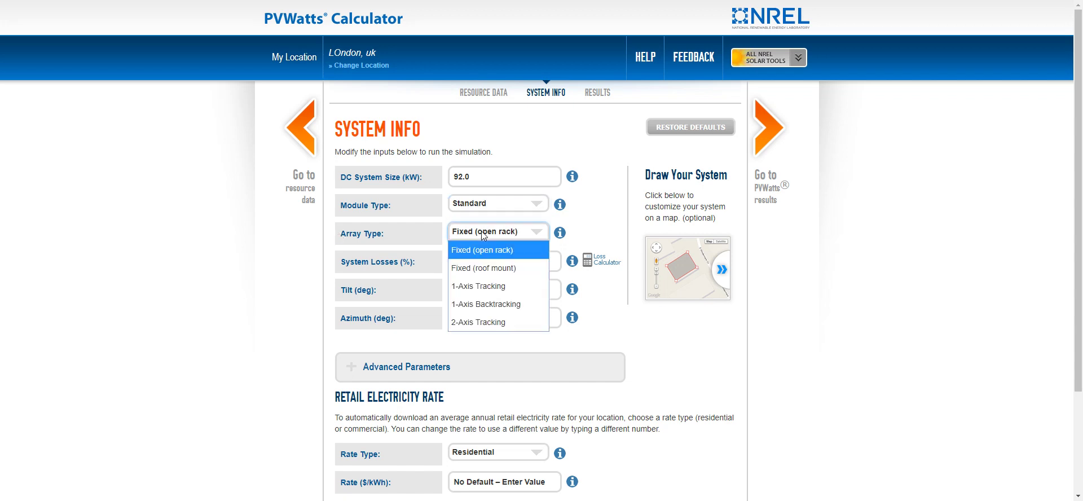
click(560, 233)
click(559, 232)
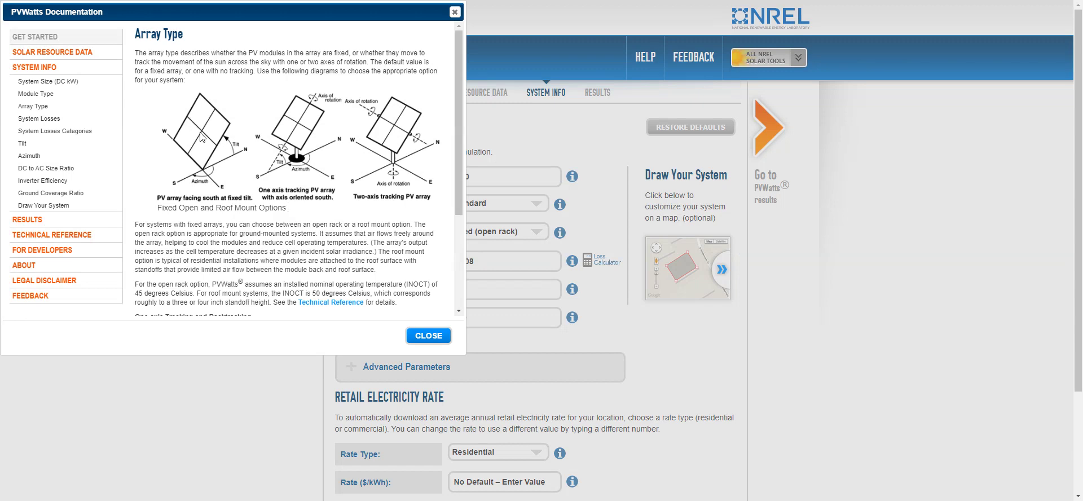
click(430, 334)
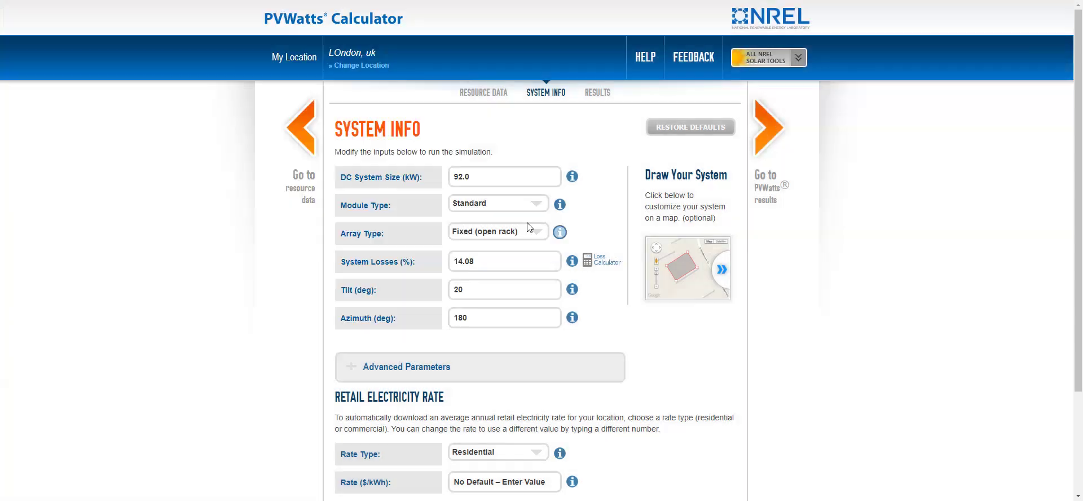
click(535, 232)
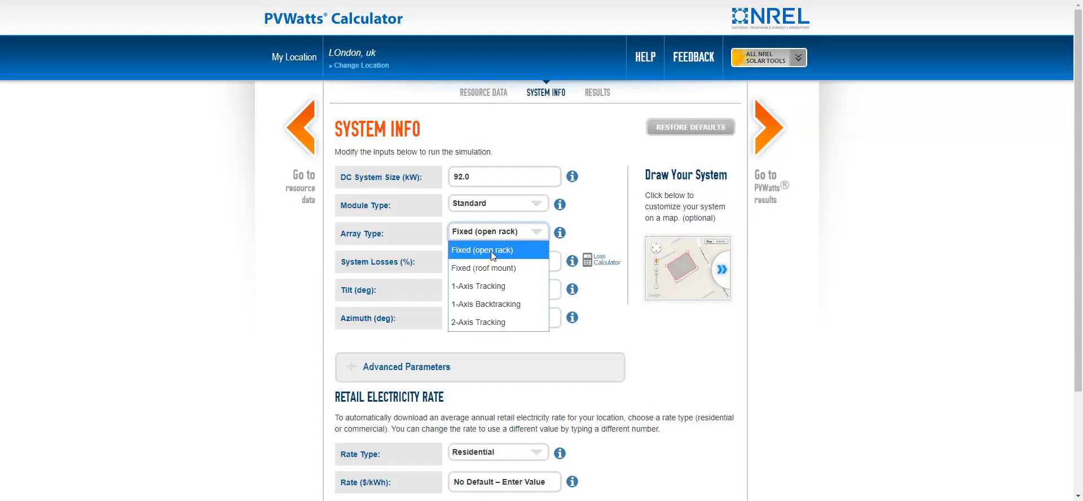
click(496, 268)
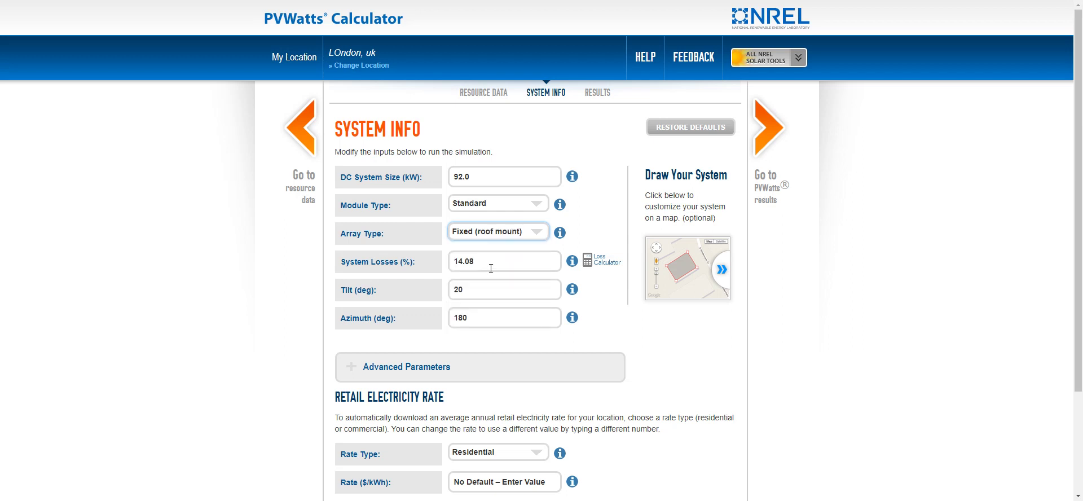
click(474, 236)
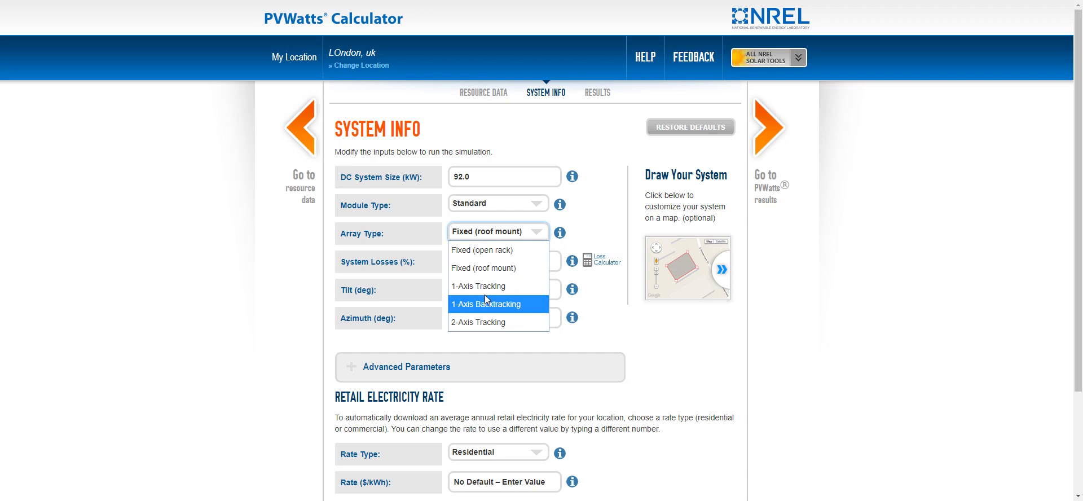
click(490, 254)
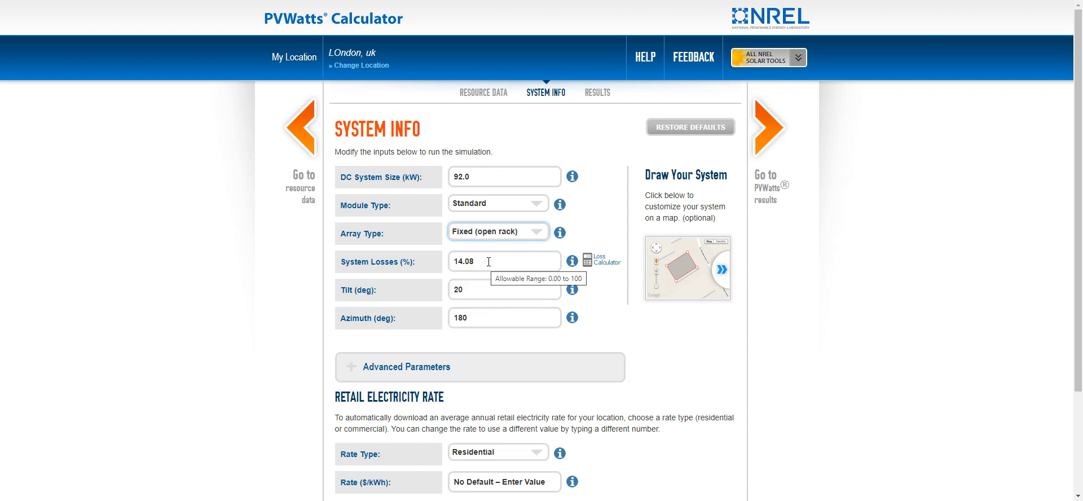
click(572, 260)
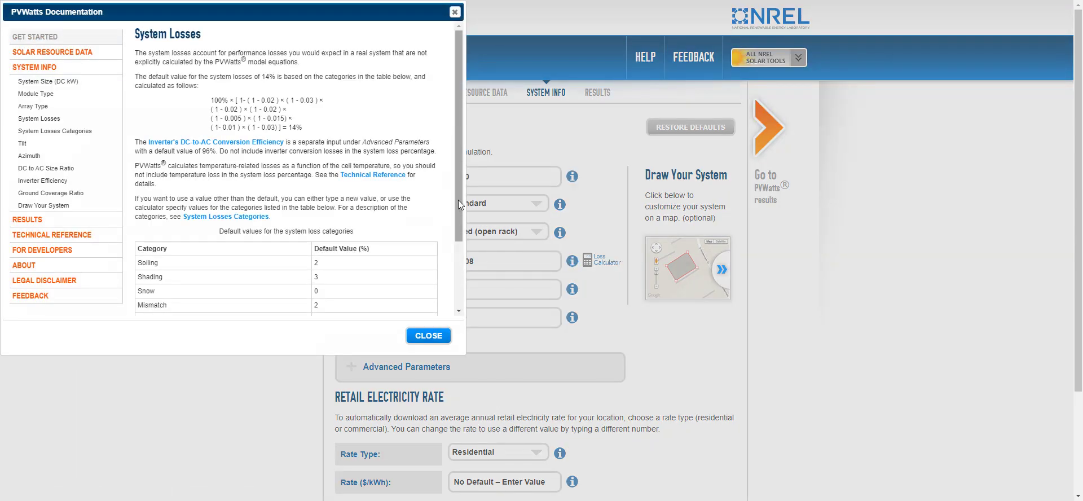
scroll(418, 305, down, 3)
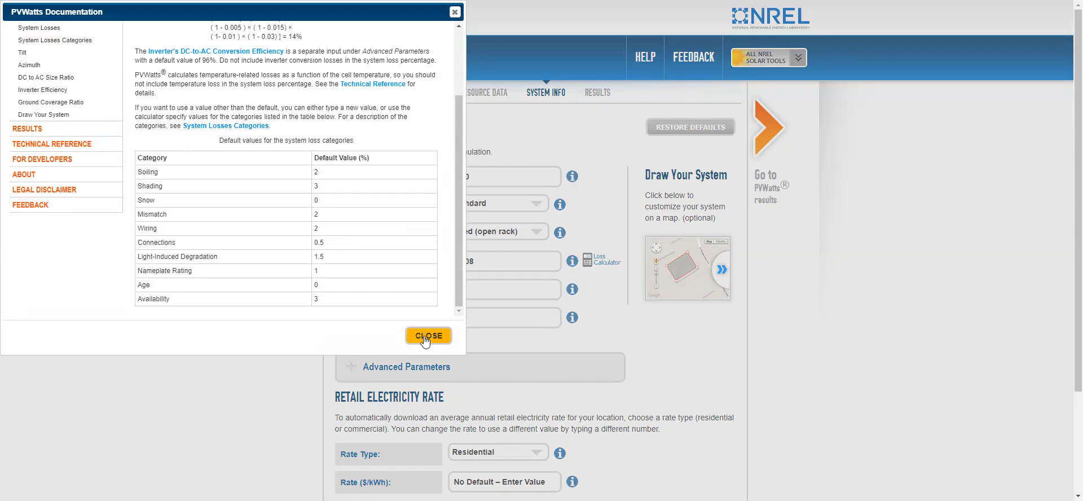
click(427, 337)
click(587, 259)
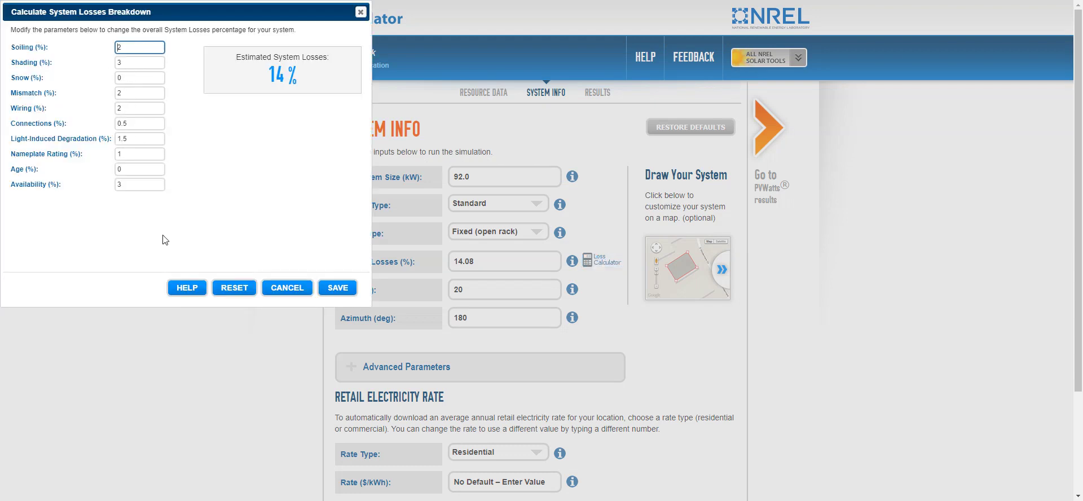
click(336, 288)
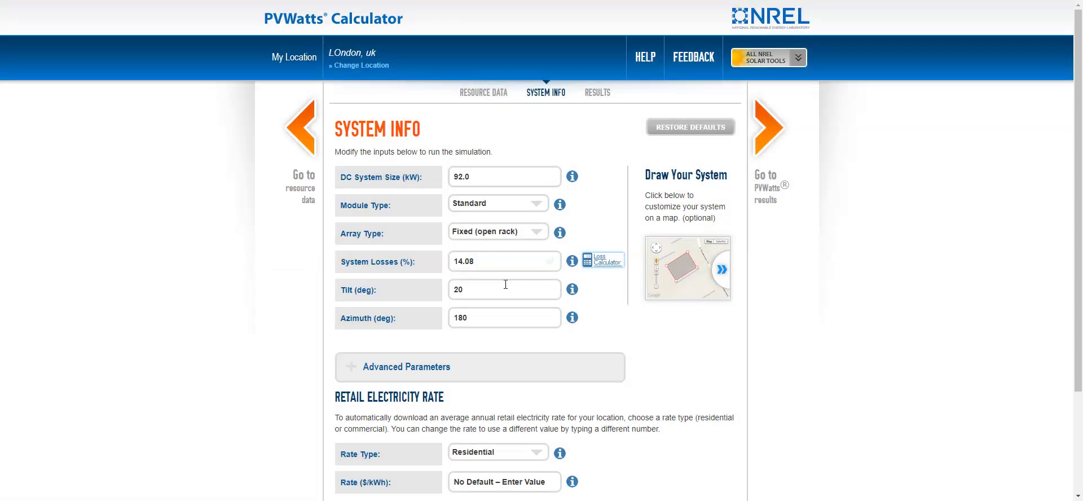
click(472, 290)
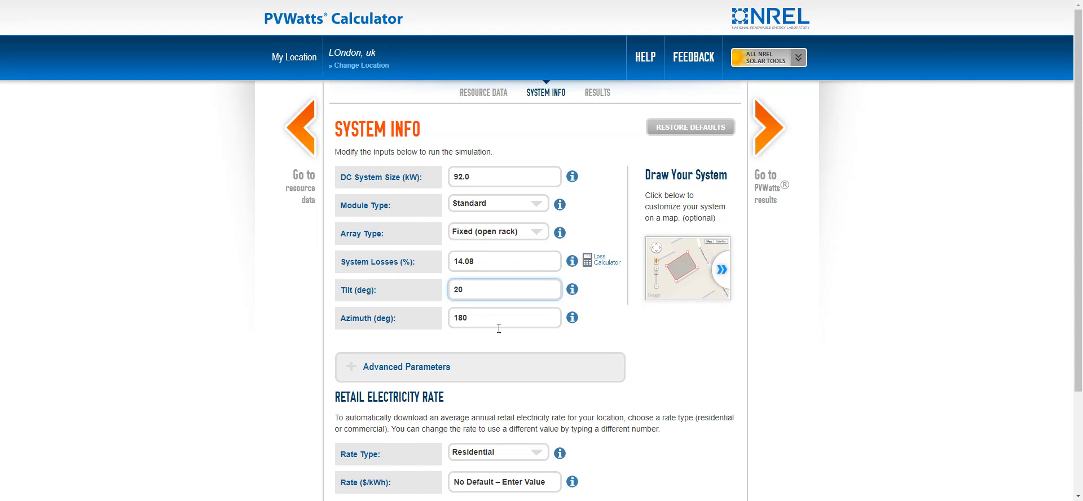
click(572, 289)
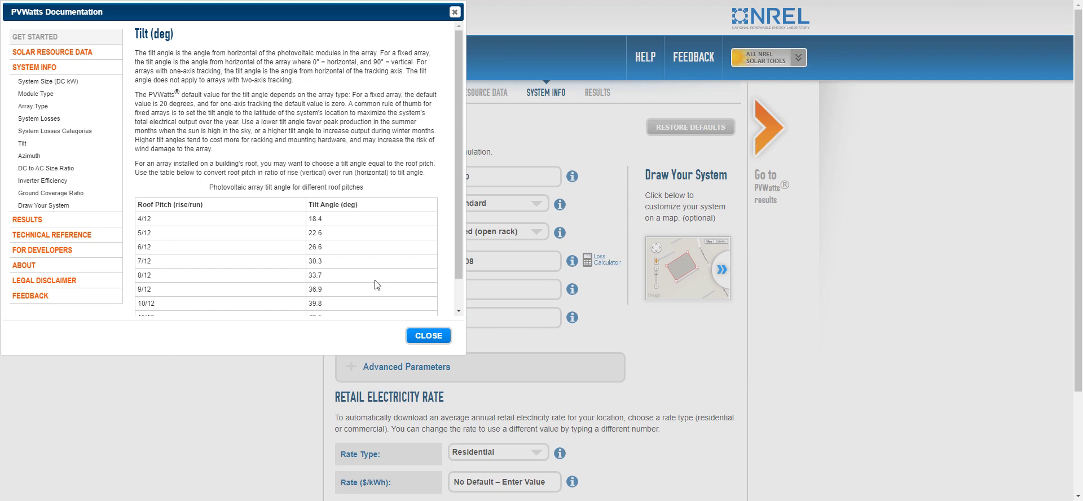
click(424, 337)
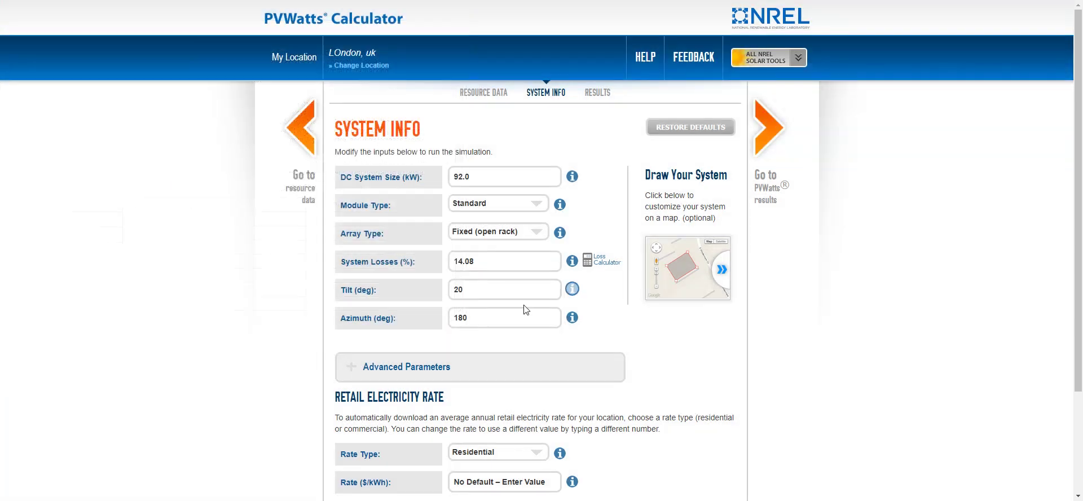
click(495, 290)
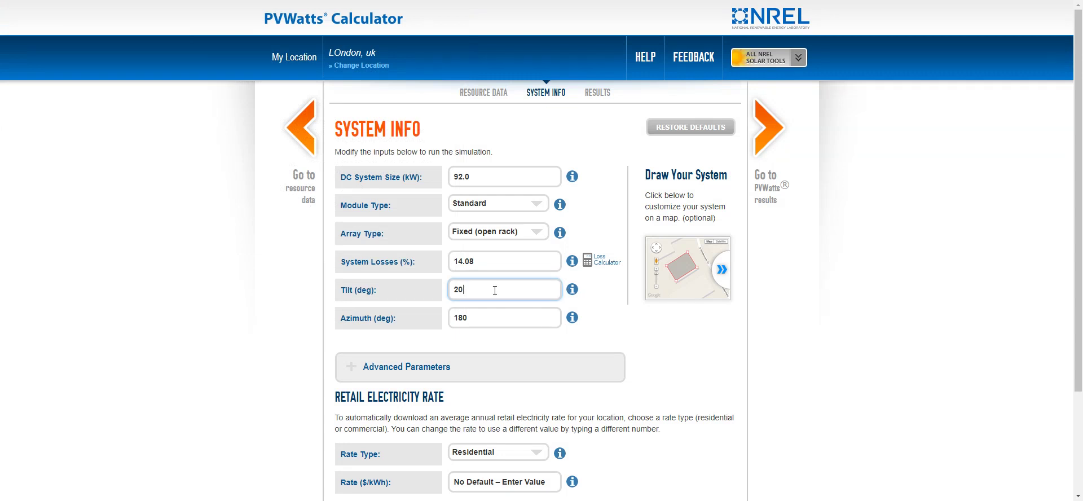
click(480, 317)
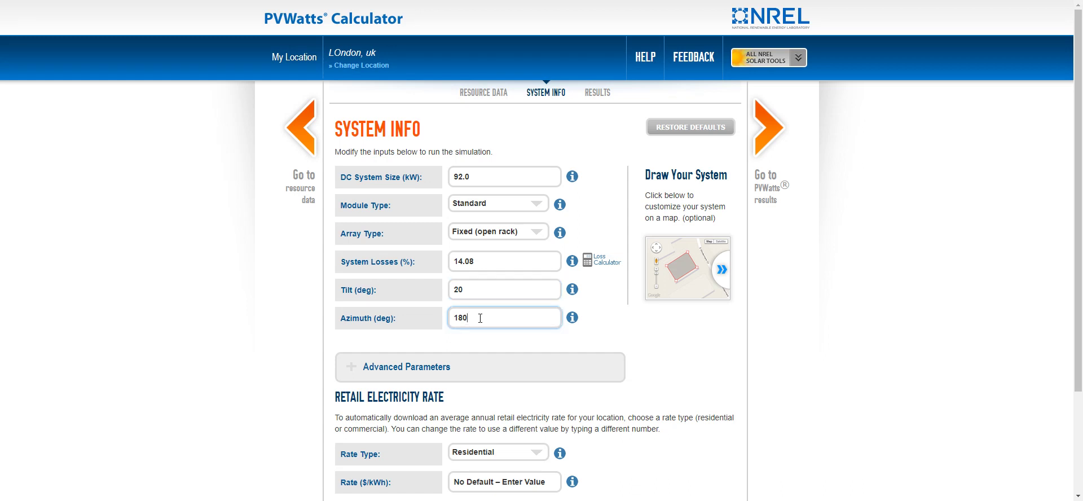
click(572, 317)
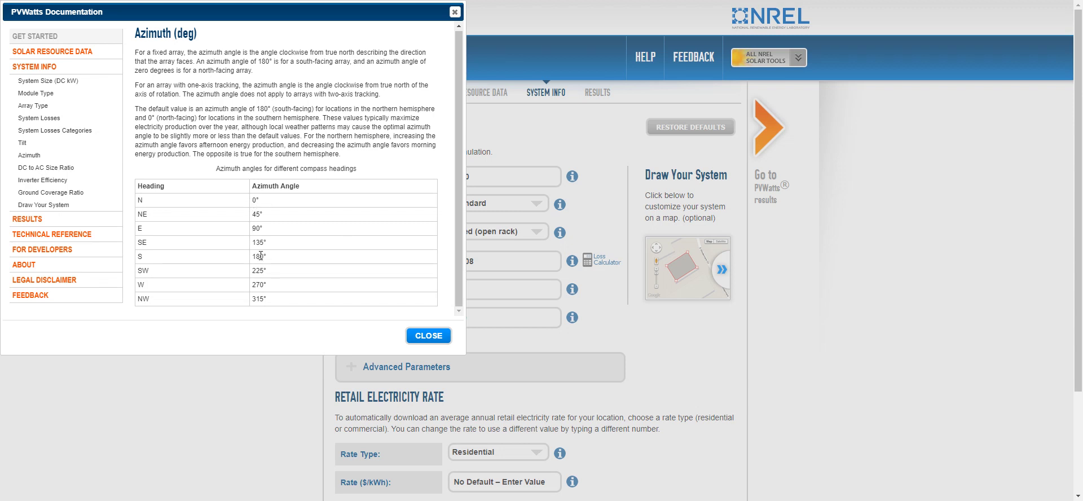
drag(267, 257, 252, 257)
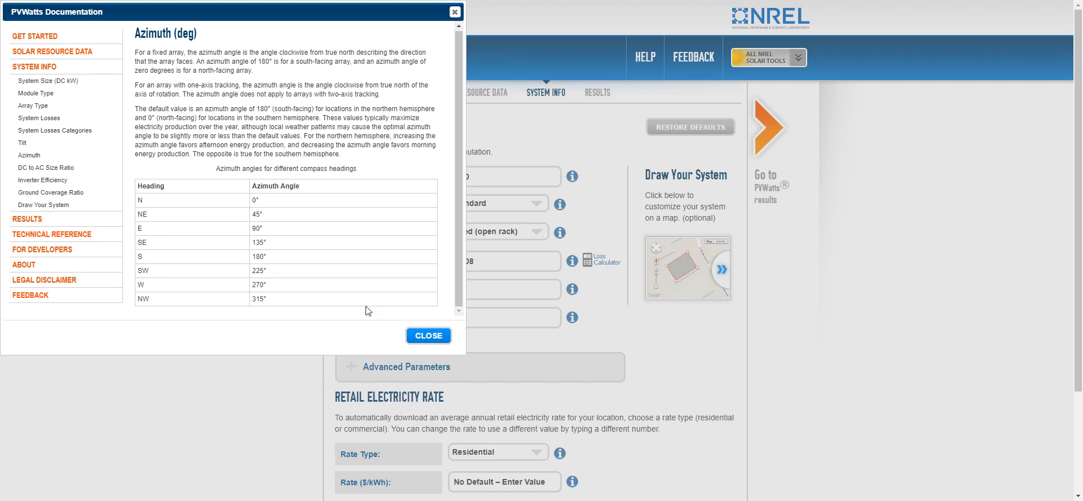
click(427, 334)
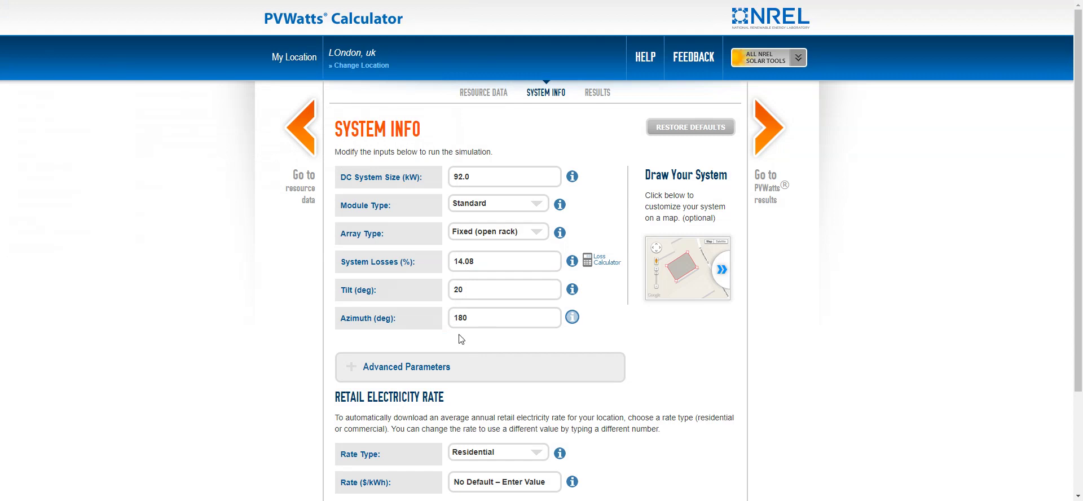
- Expand Advanced Parameters: DC to AC ratio 1.2, inverter efficiency 96%, ground coverage 0.4
scroll(440, 339, down, 2)
click(404, 254)
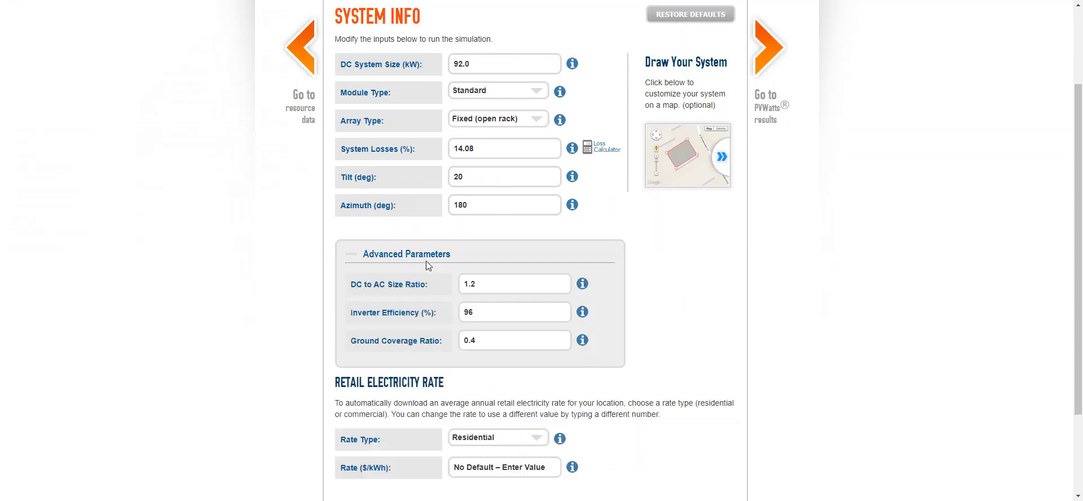
scroll(426, 259, down, 1)
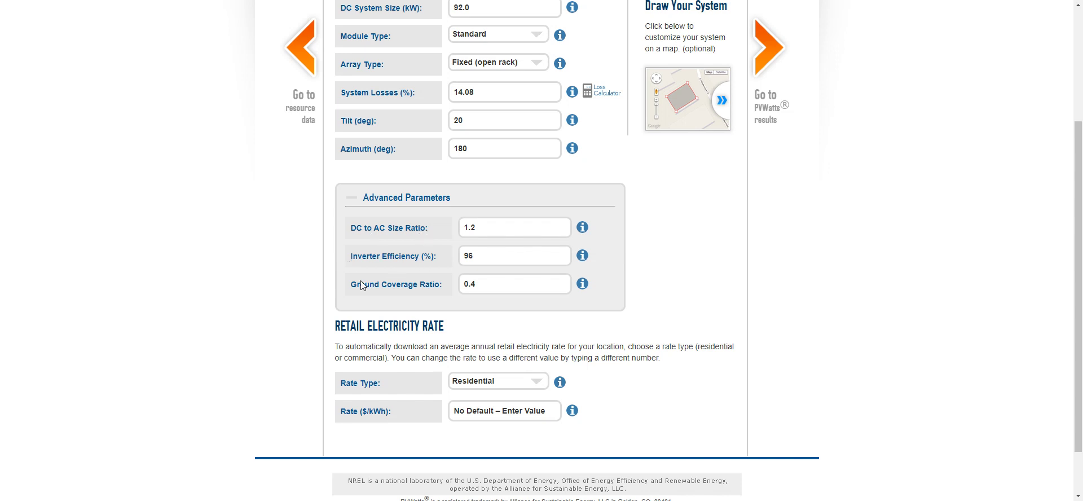
scroll(369, 304, down, 1)
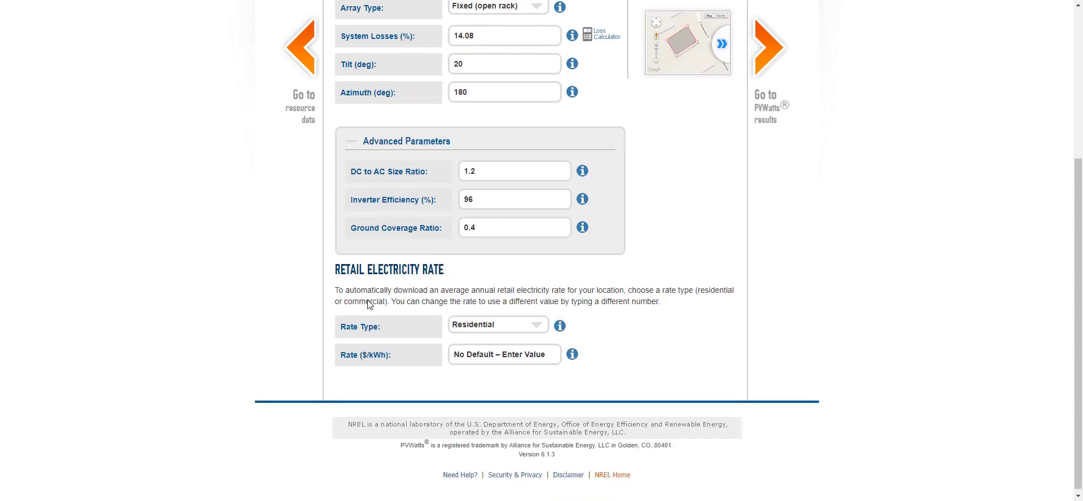
- Keep the Residential rate type and enter a 0.13 $/kWh electricity rate
click(482, 331)
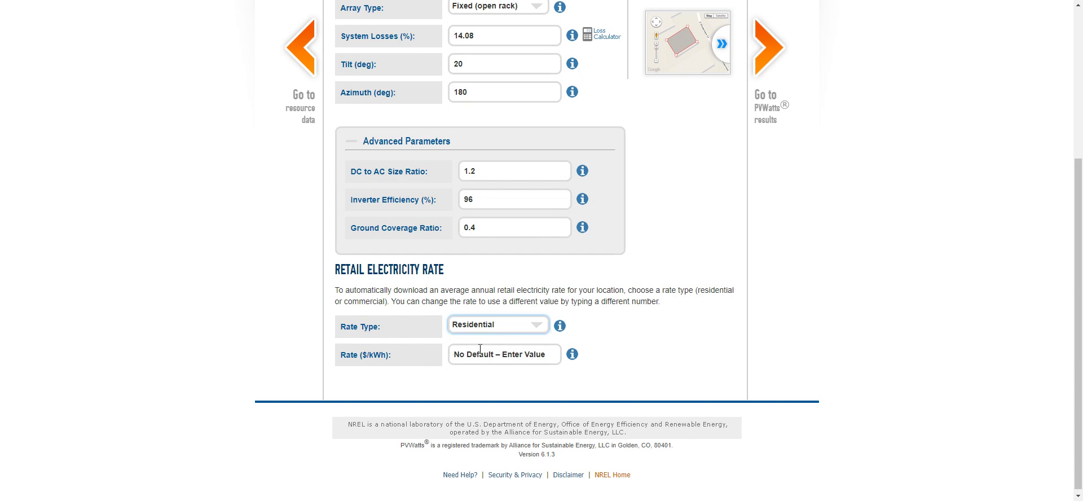
click(461, 354)
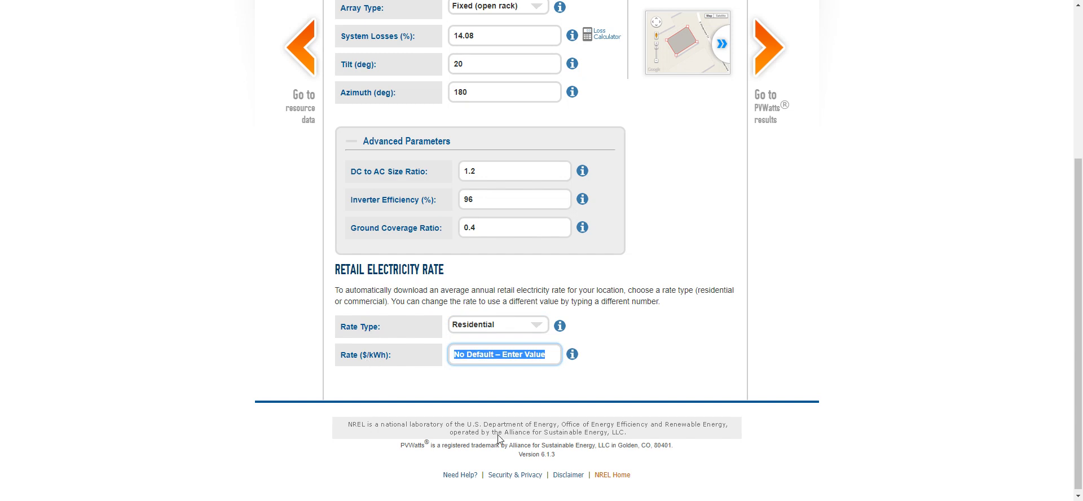
text(0.)
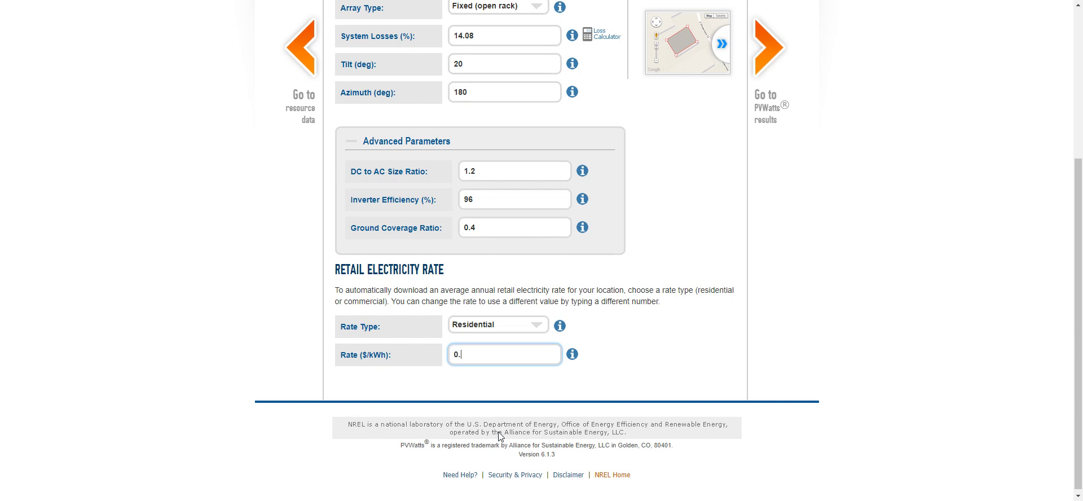
text(13)
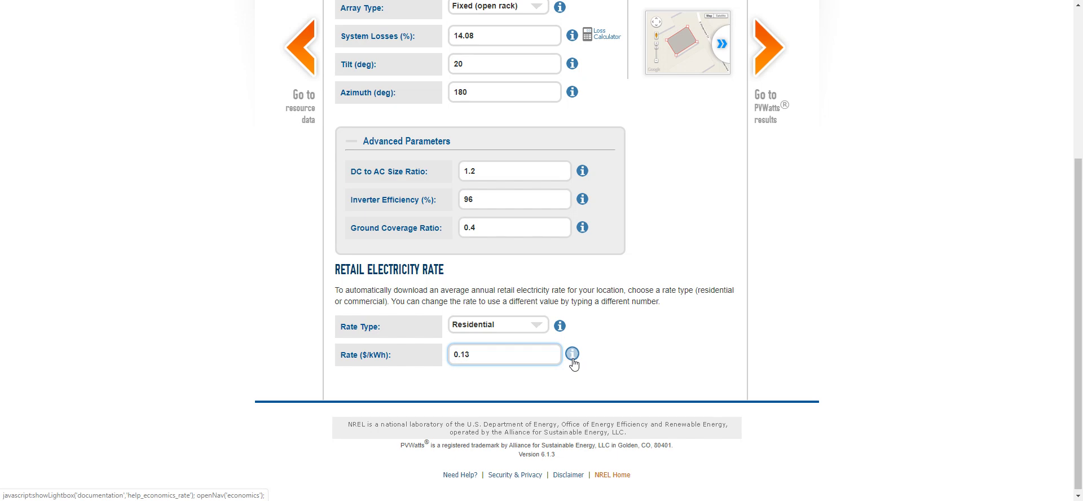
scroll(770, 124, up, 4)
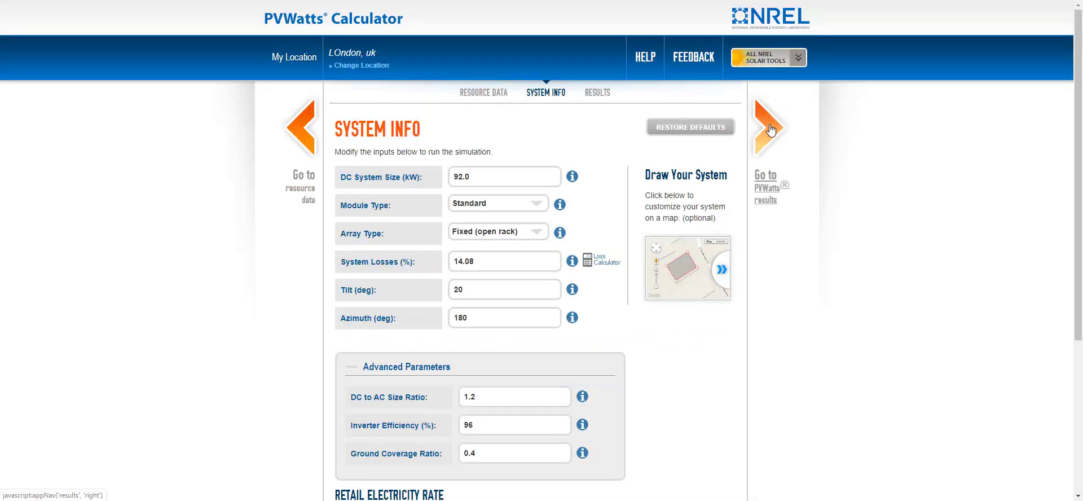
- Run PVWatts and review results: 84,052 kWh/year worth $10,927, monthly figures and specifications
click(771, 129)
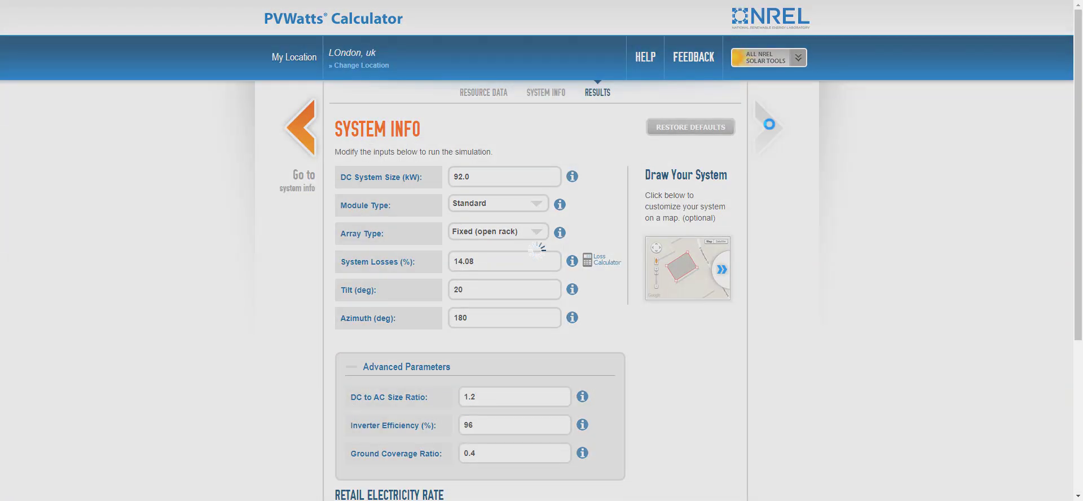
scroll(563, 187, down, 2)
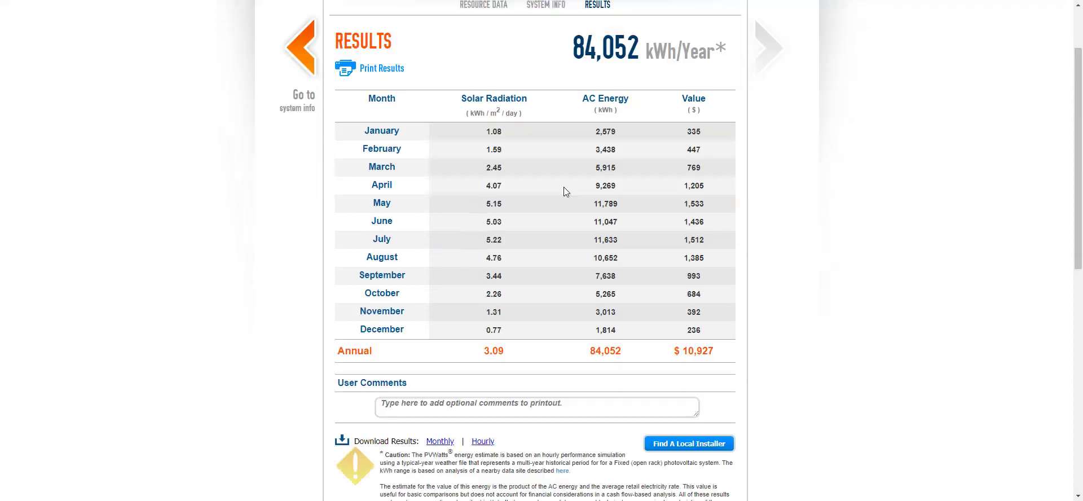
scroll(564, 191, up, 1)
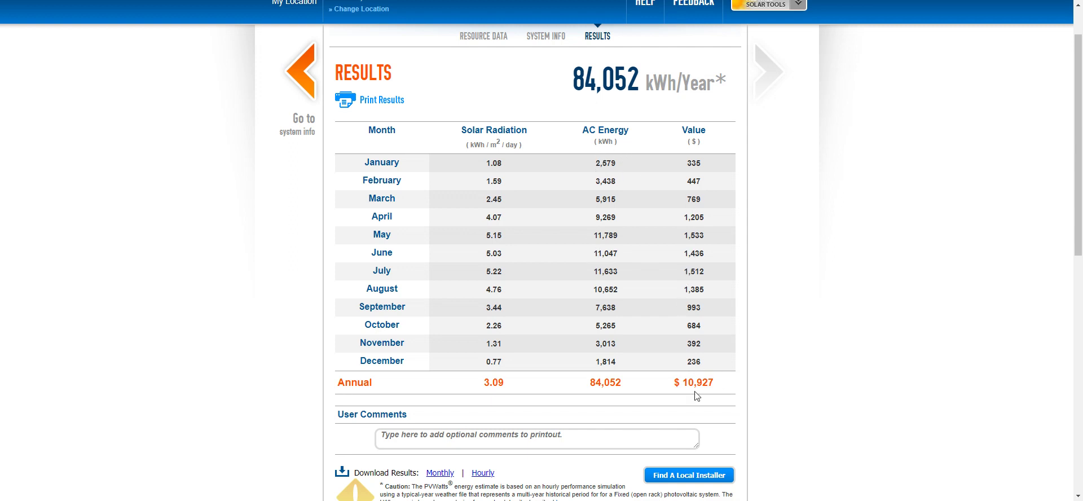
scroll(364, 325, down, 2)
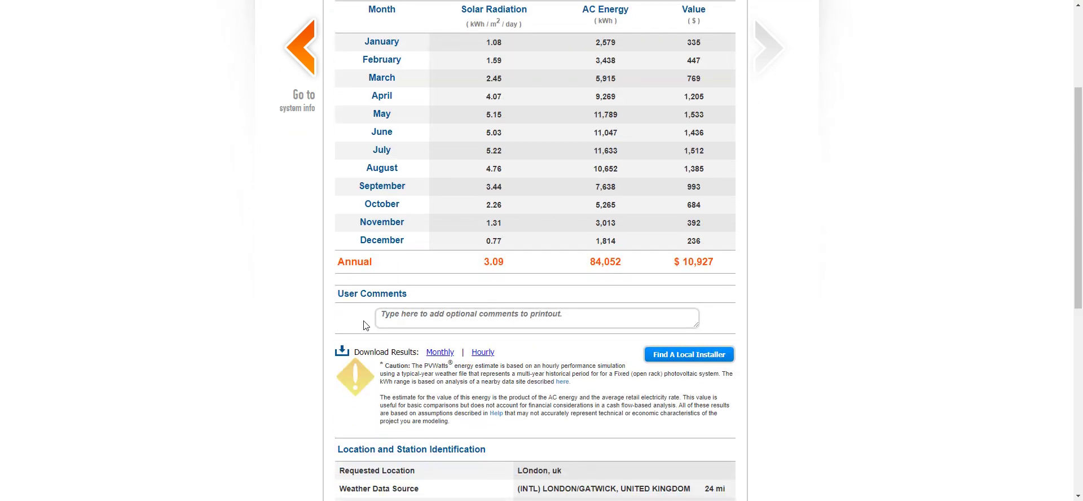
scroll(364, 325, down, 3)
scroll(576, 325, down, 4)
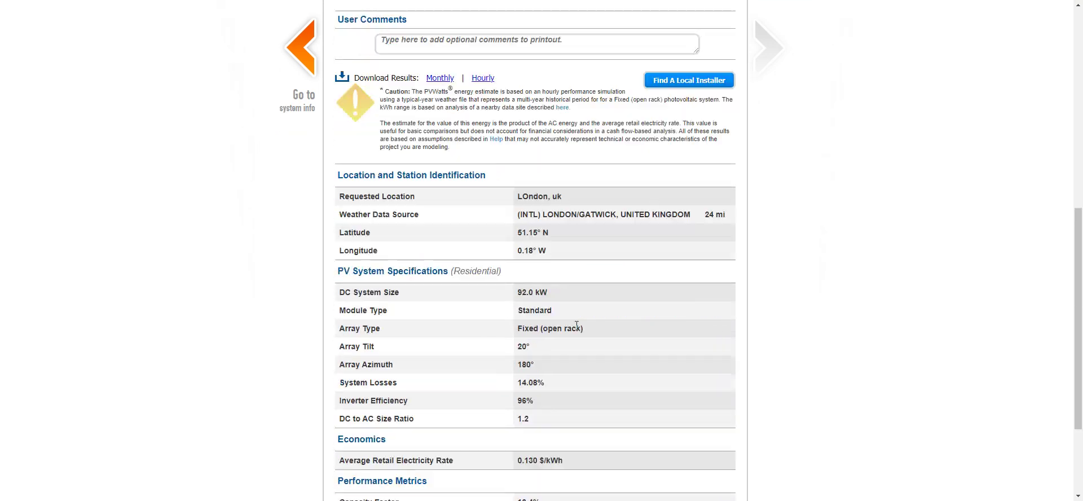